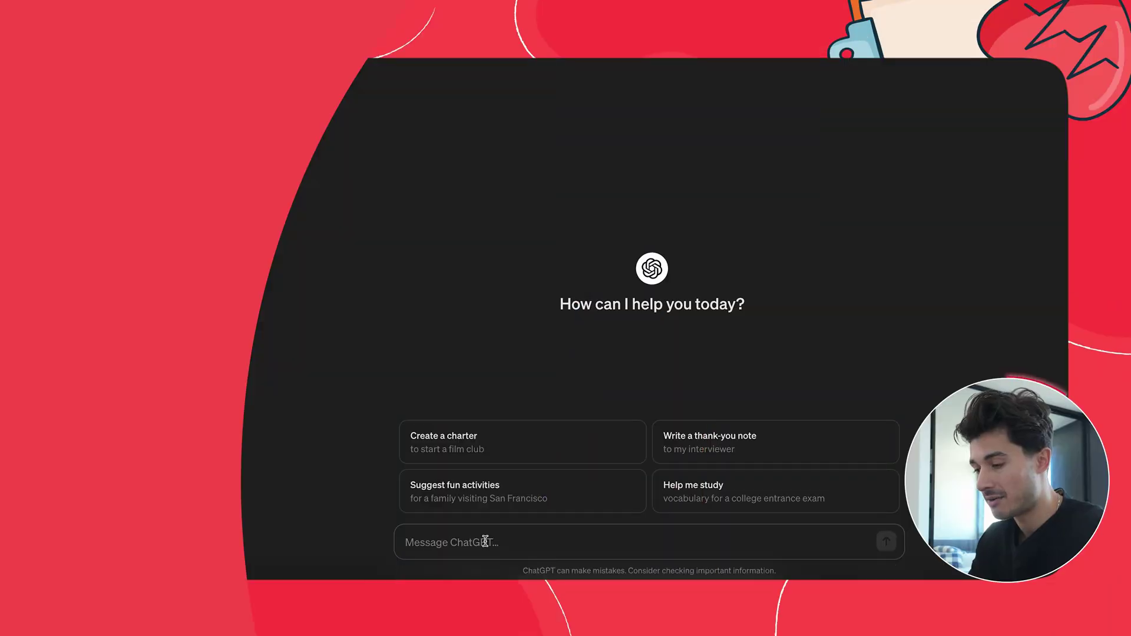
Send the NBME vignette-writing prompt, then request a 'multiple myeloma' question.
{"action": "key", "text": "ctrl+v"}
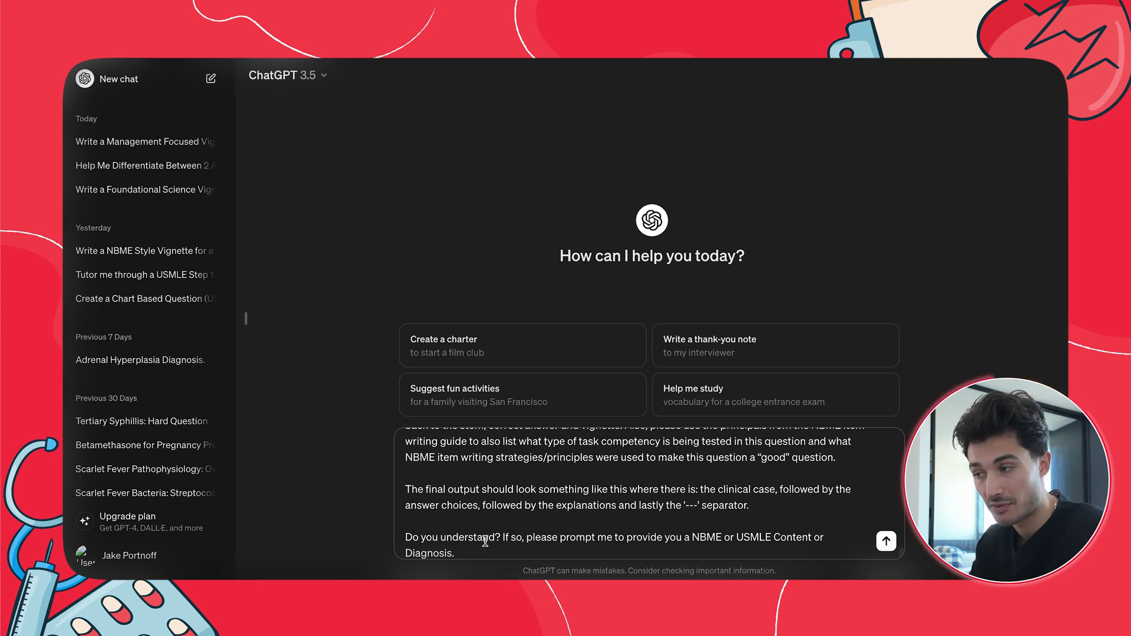
{"action": "key", "text": "Return"}
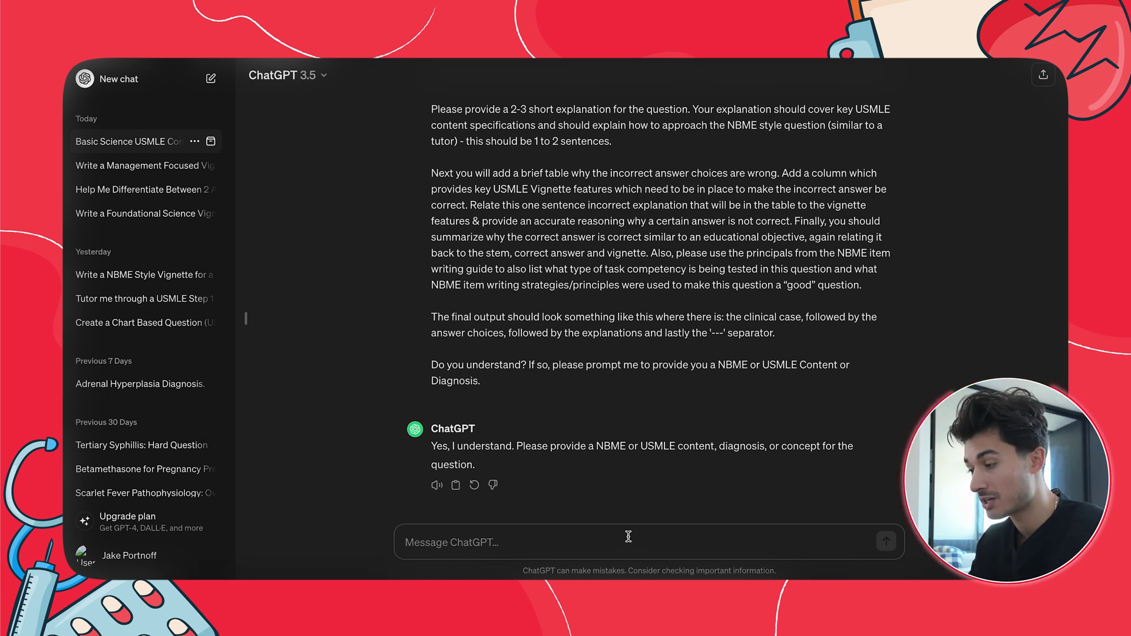
{"action": "type", "text": "multiple myeloma"}
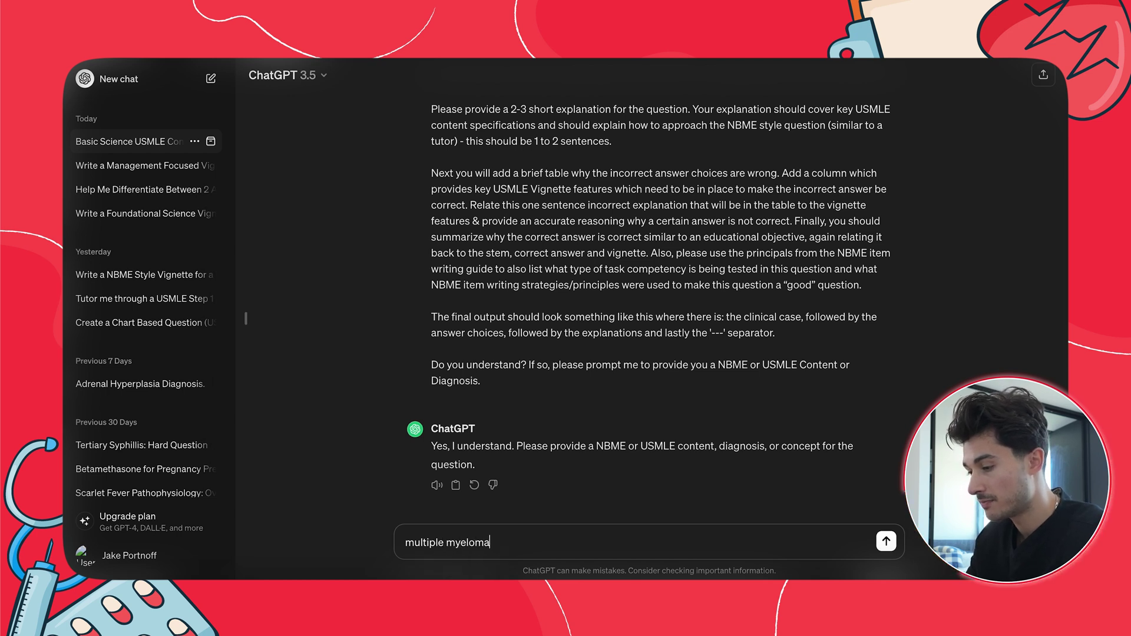
{"action": "key", "text": "Return"}
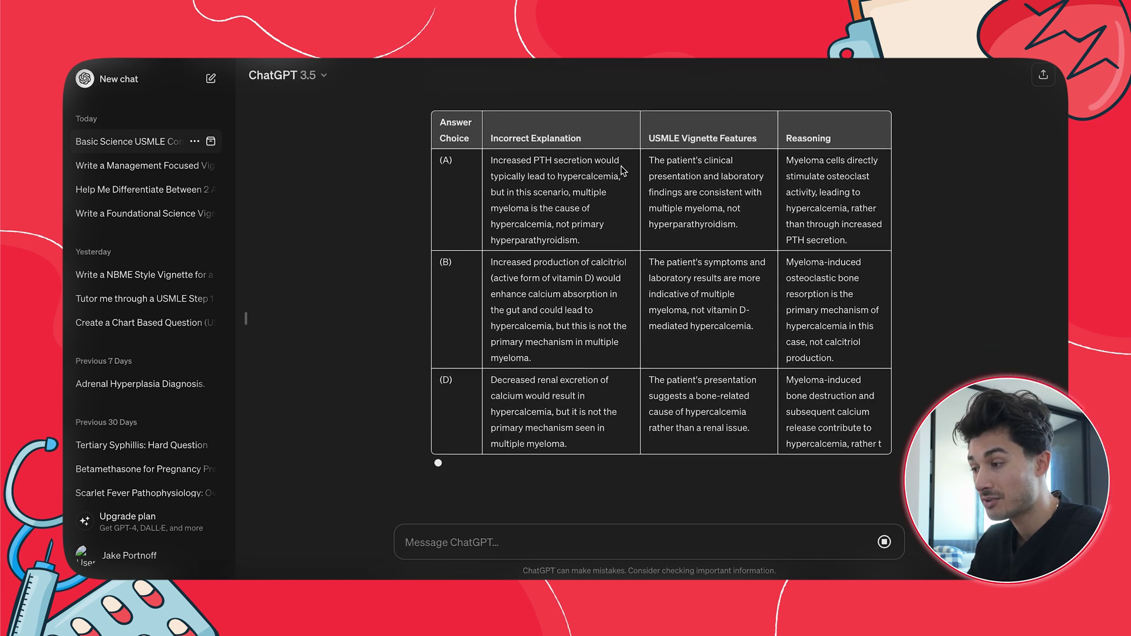
Review the multiple myeloma vignette, answer choices A–E, explanation and incorrect-answer table.
{"action": "scroll", "coordinate": [724, 156], "scroll_direction": "up", "scroll_amount": 3}
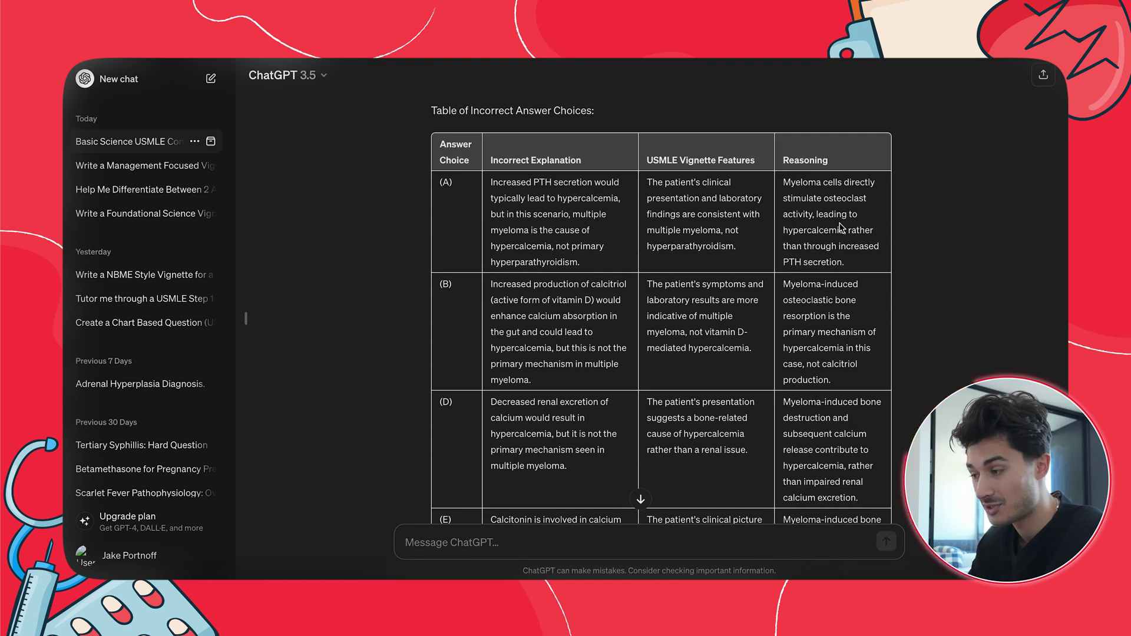
{"action": "scroll", "coordinate": [813, 275], "scroll_direction": "up", "scroll_amount": 7}
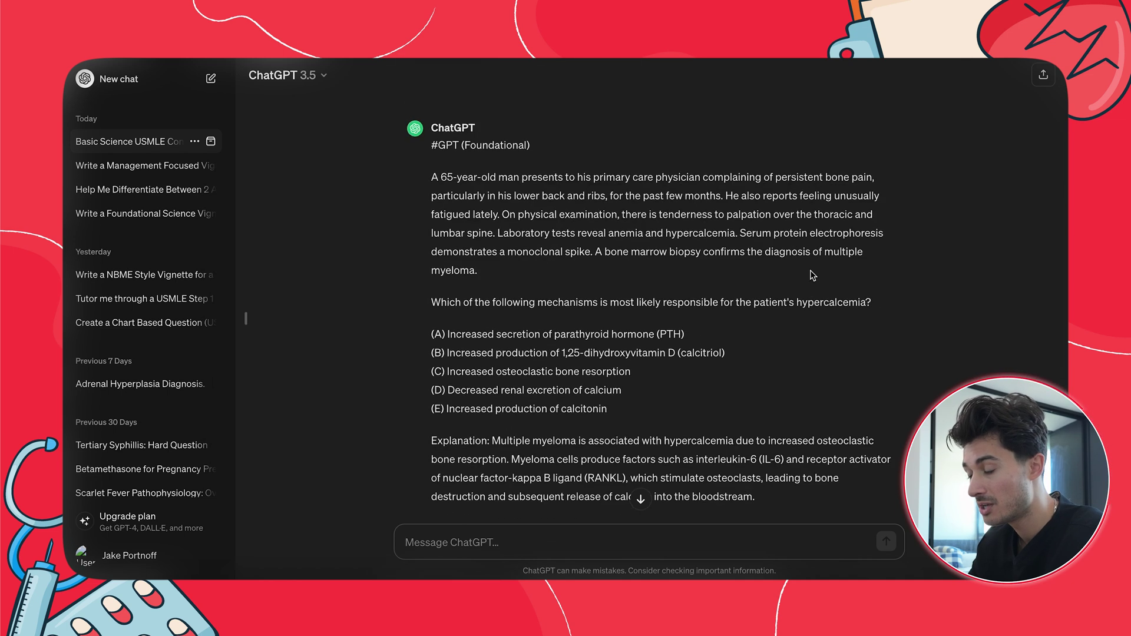
{"action": "scroll", "coordinate": [813, 275], "scroll_direction": "down", "scroll_amount": 1}
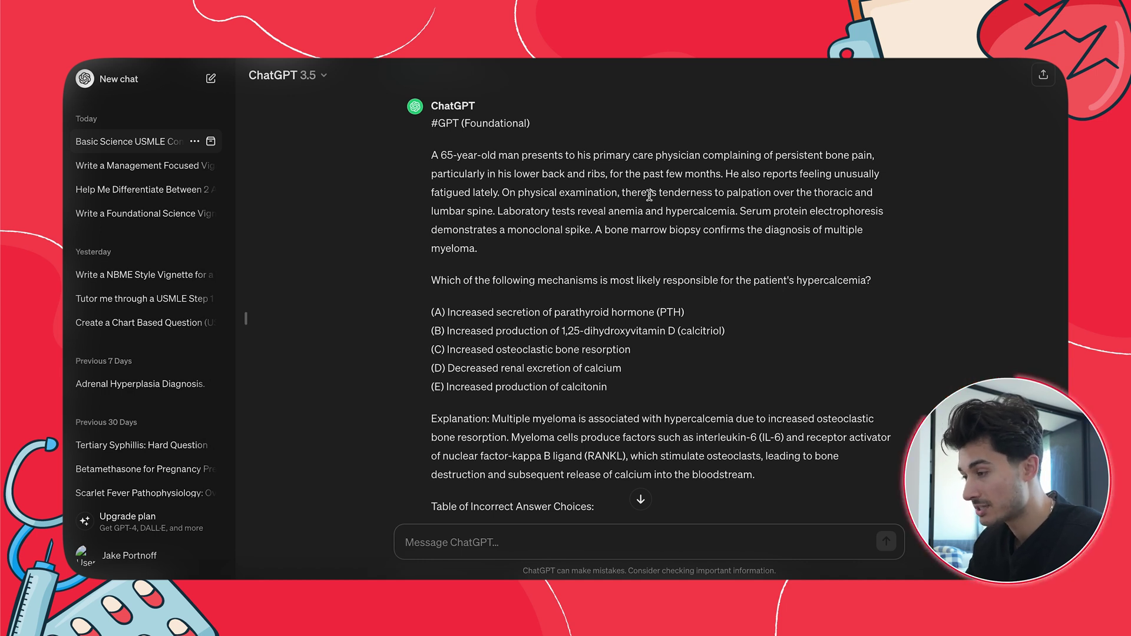
{"action": "scroll", "coordinate": [688, 252], "scroll_direction": "down", "scroll_amount": 2}
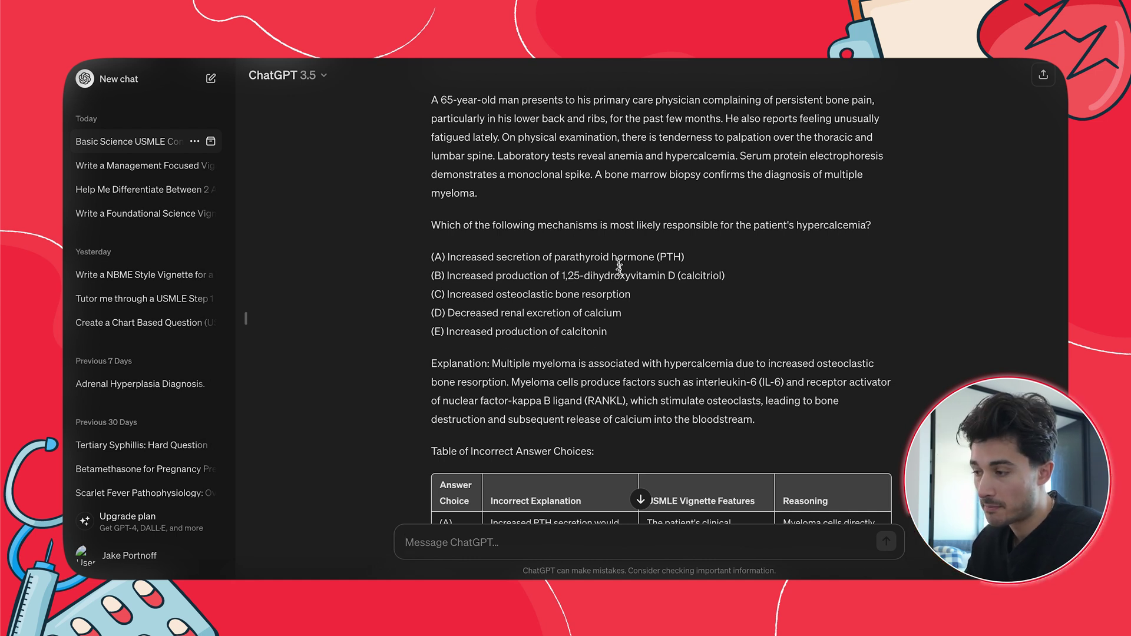
{"action": "scroll", "coordinate": [552, 303], "scroll_direction": "down", "scroll_amount": 10}
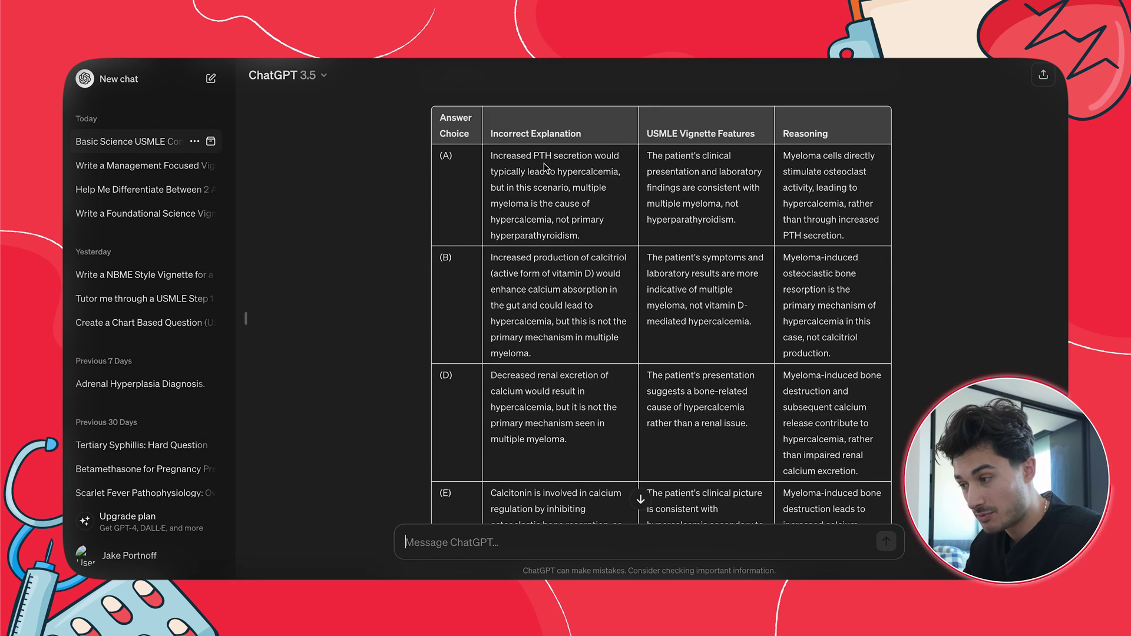
{"action": "scroll", "coordinate": [528, 156], "scroll_direction": "down", "scroll_amount": 4}
{"action": "scroll", "coordinate": [492, 168], "scroll_direction": "up", "scroll_amount": 4}
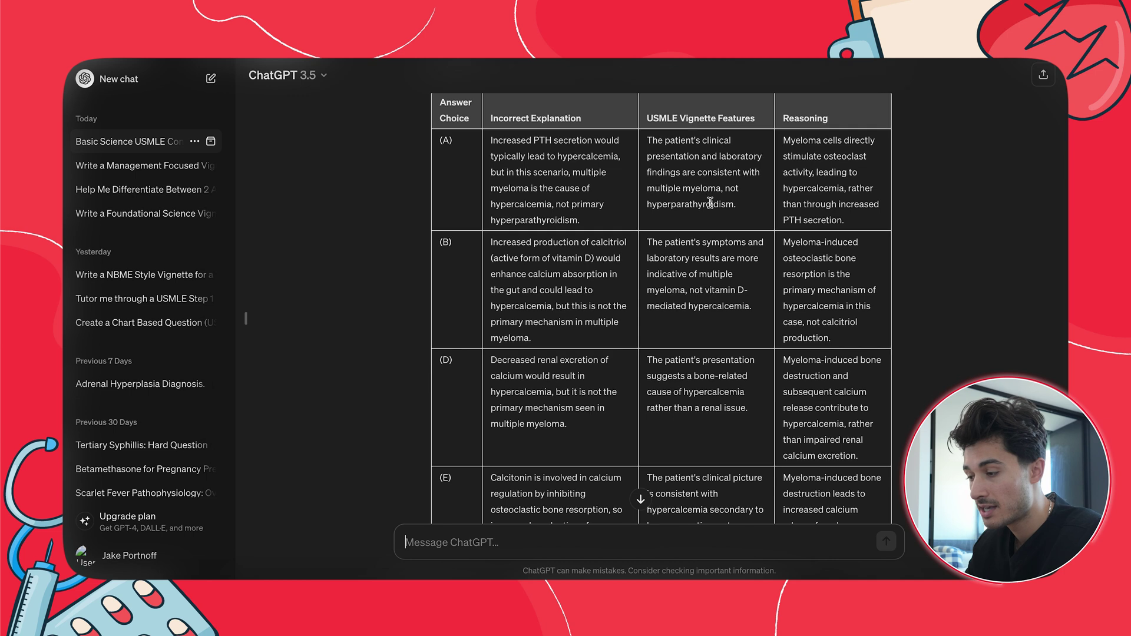
{"action": "scroll", "coordinate": [766, 195], "scroll_direction": "down", "scroll_amount": 3}
{"action": "scroll", "coordinate": [711, 206], "scroll_direction": "up", "scroll_amount": 2}
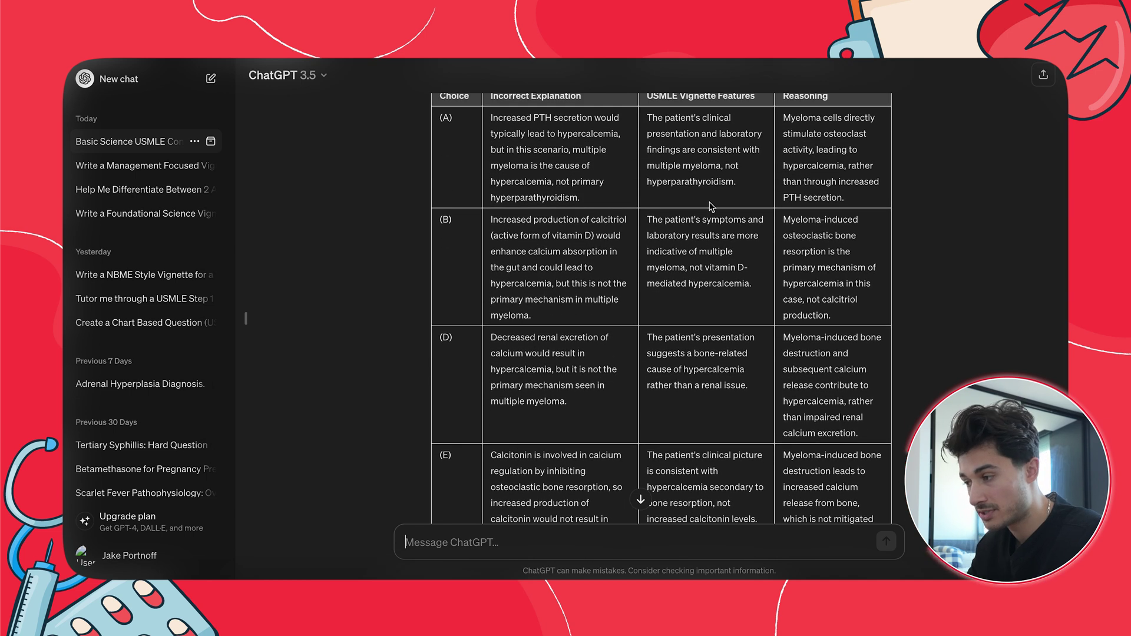
{"action": "scroll", "coordinate": [711, 206], "scroll_direction": "down", "scroll_amount": 4}
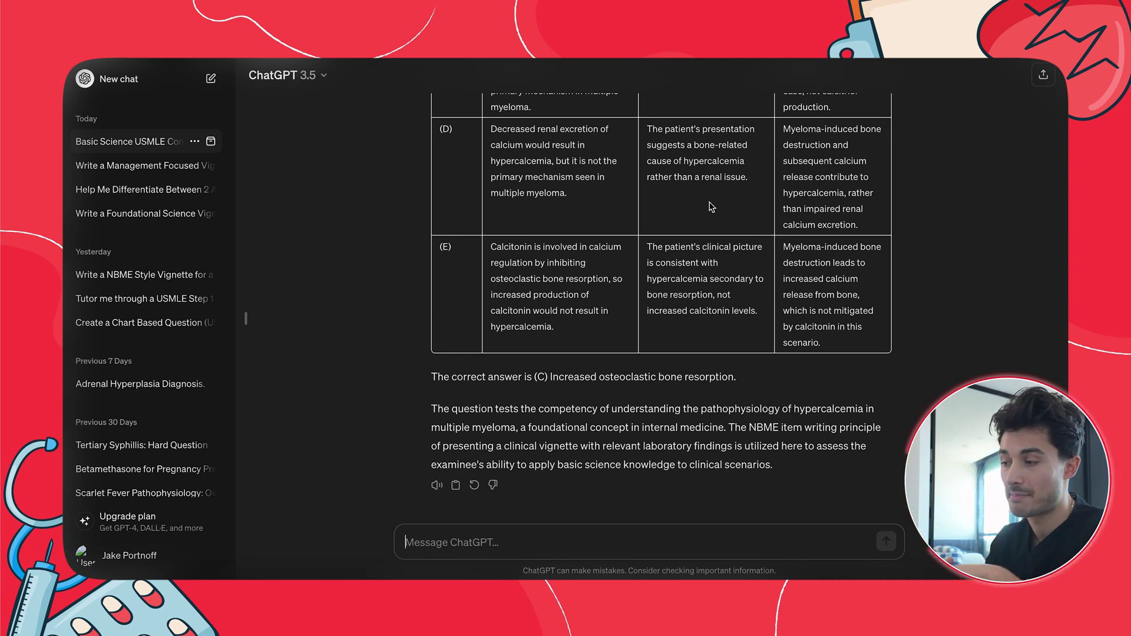
Highlight the correct-answer (C) sentence to check it, then clear the highlight.
{"action": "left_click_drag", "start_coordinate": [749, 381], "coordinate": [482, 382]}
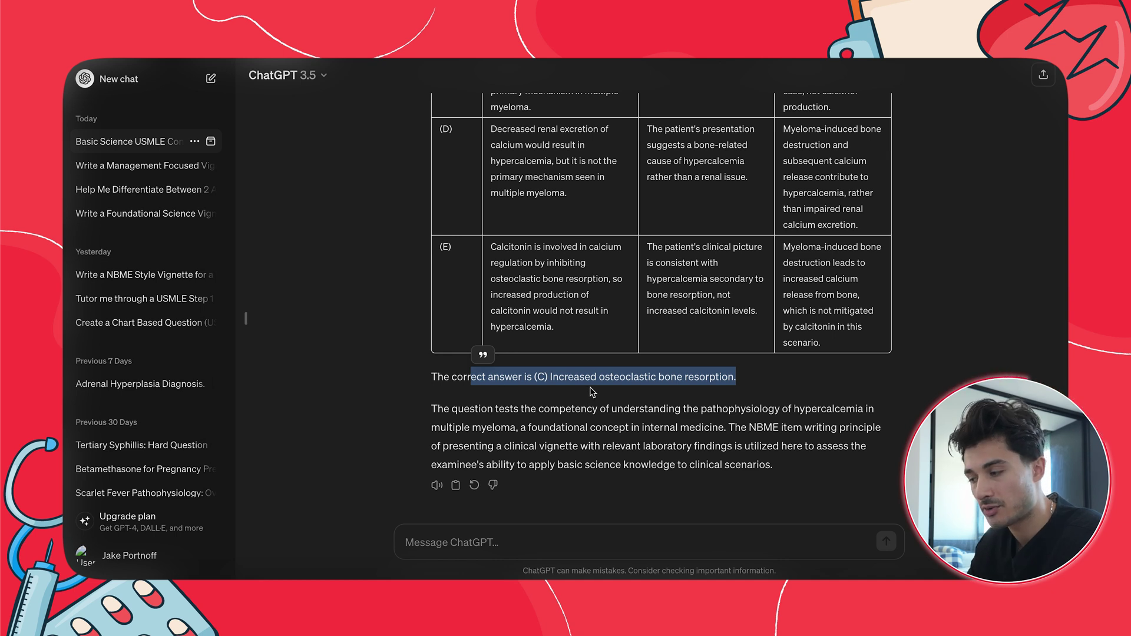
{"action": "left_click", "coordinate": [546, 420]}
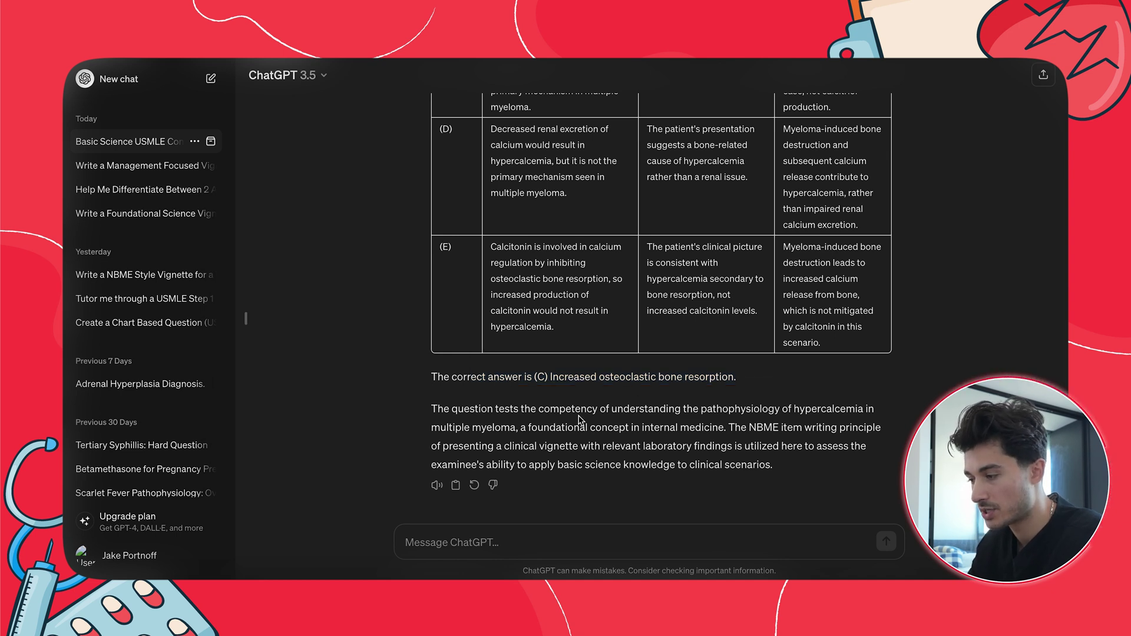
{"action": "scroll", "coordinate": [611, 407], "scroll_direction": "up", "scroll_amount": 12}
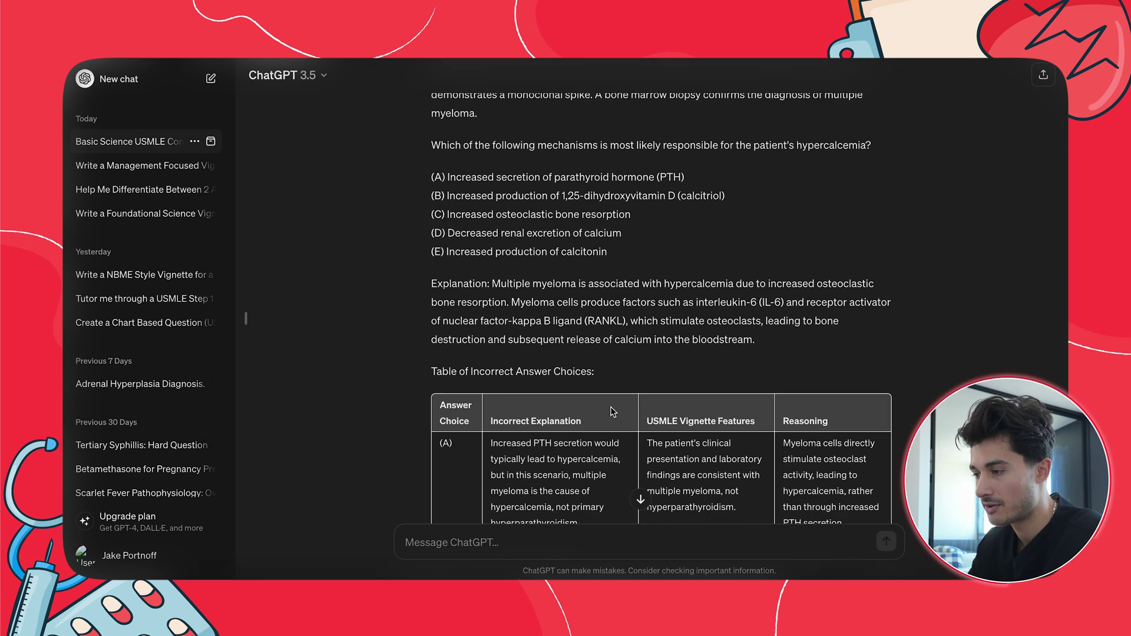
{"action": "scroll", "coordinate": [611, 411], "scroll_direction": "down", "scroll_amount": 12}
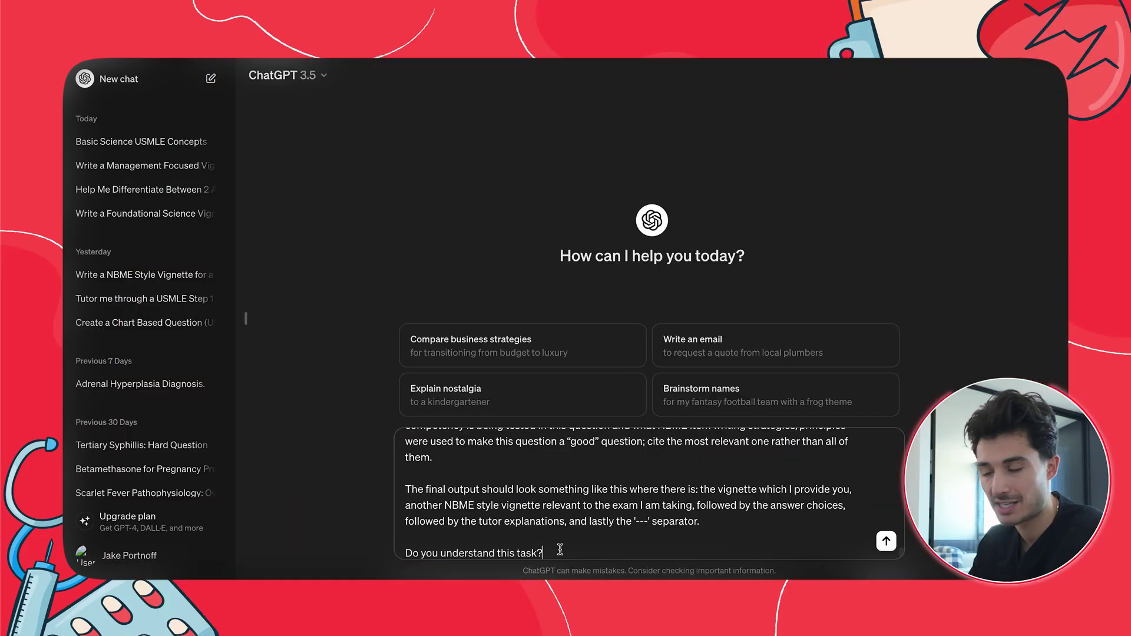
Delete '/USMLE STEP 2 CK' and the asterisks so the breakdown prompt targets only USMLE Step 1, then send it.
{"action": "scroll", "coordinate": [561, 550], "scroll_direction": "up", "scroll_amount": 15}
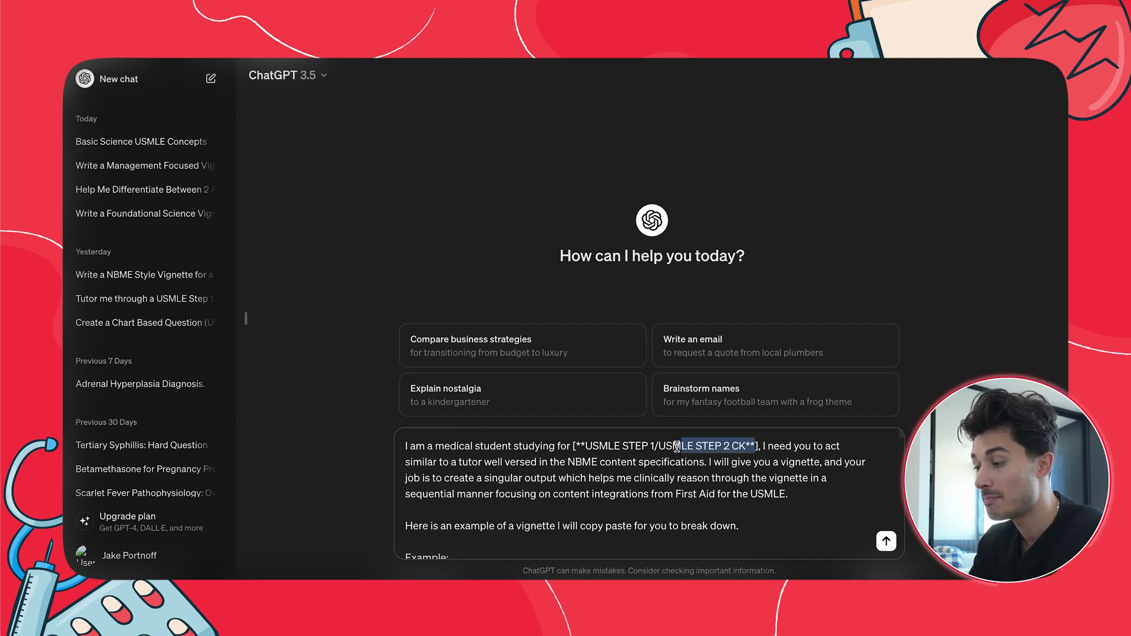
{"action": "left_click_drag", "start_coordinate": [677, 447], "coordinate": [654, 446]}
{"action": "key", "text": "BackSpace"}
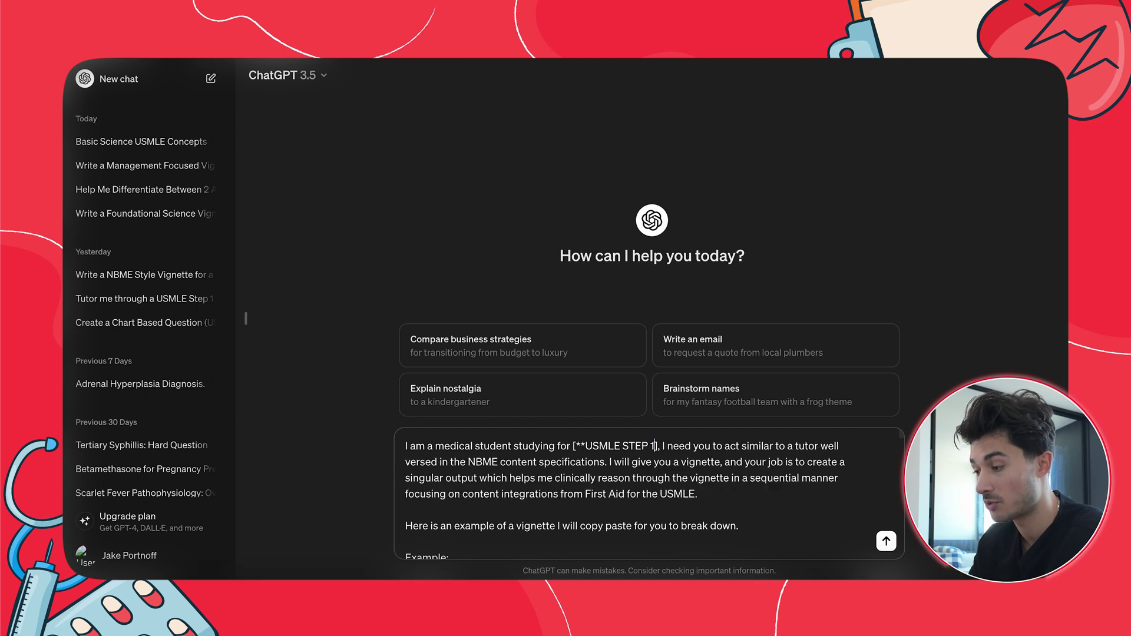
{"action": "left_click", "coordinate": [587, 445]}
{"action": "key", "text": "BackSpace"}
{"action": "key", "text": "BackSpace"}
{"action": "scroll", "coordinate": [630, 465], "scroll_direction": "down", "scroll_amount": 10}
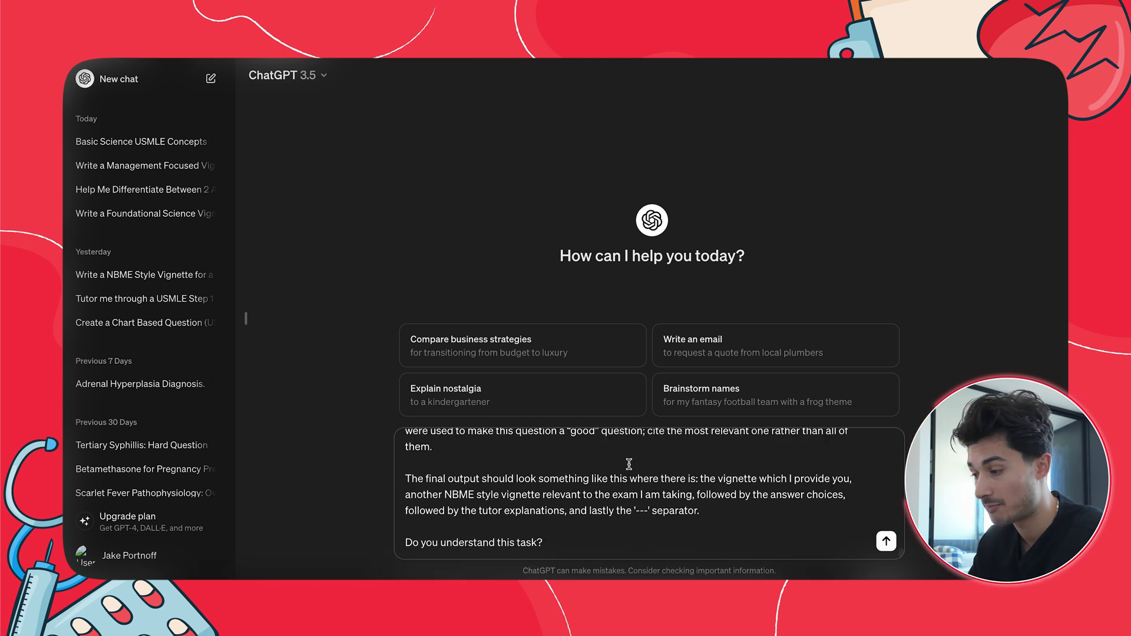
{"action": "key", "text": "Return"}
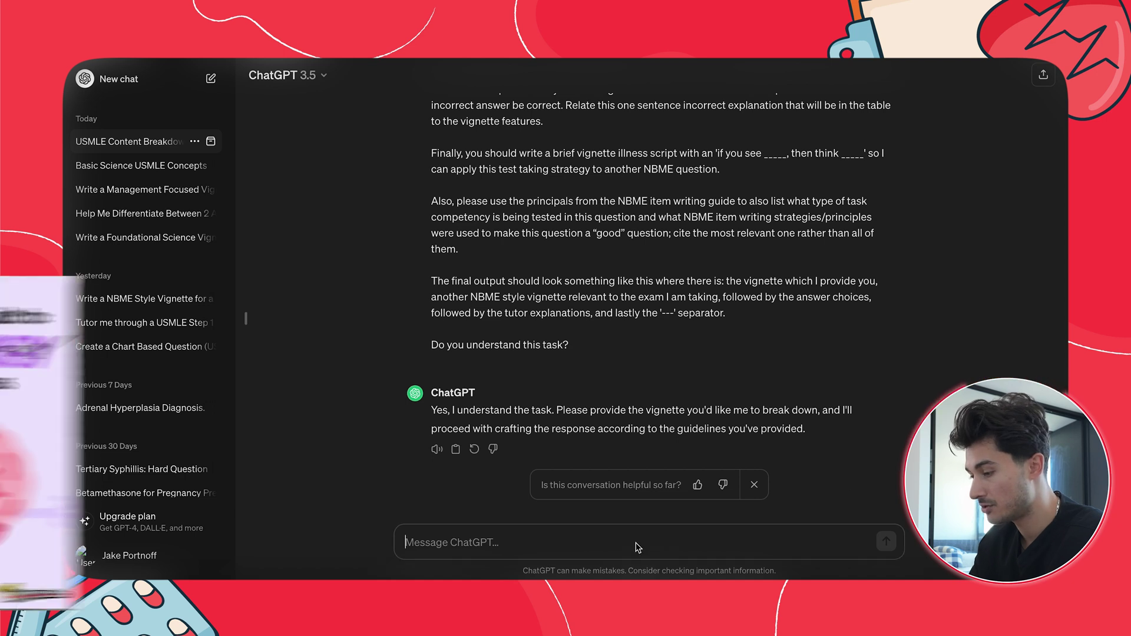
{"action": "left_click", "coordinate": [584, 544]}
Send the tuberous sclerosis practice vignette with choices A–E and review its breakdown tables.
{"action": "key", "text": "ctrl+v"}
{"action": "key", "text": "Return"}
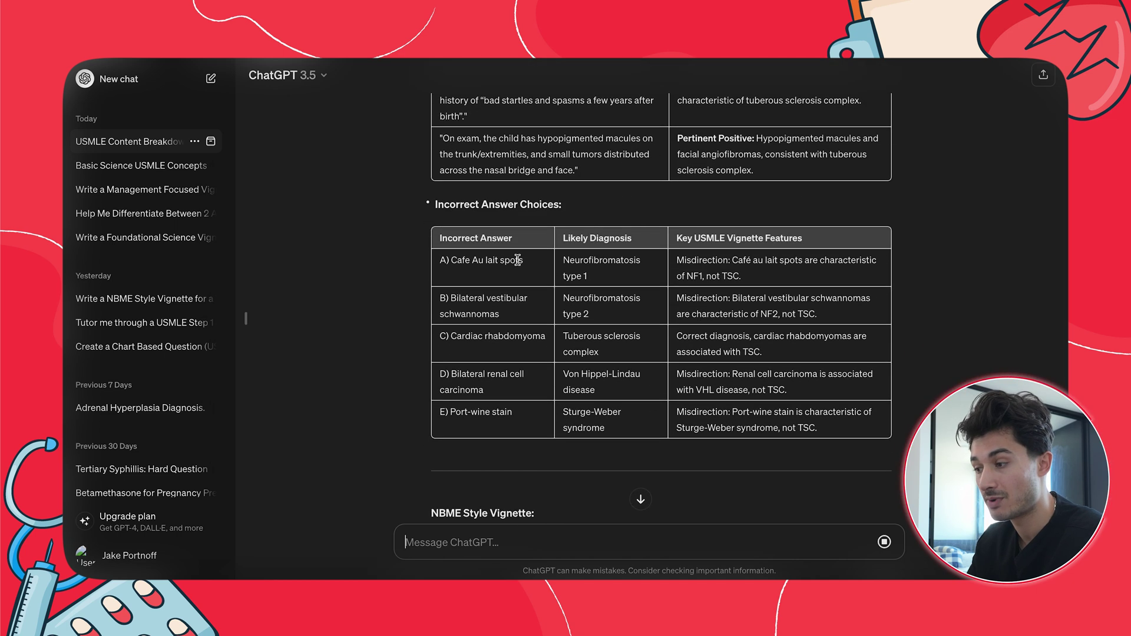
{"action": "scroll", "coordinate": [683, 288], "scroll_direction": "up", "scroll_amount": 15}
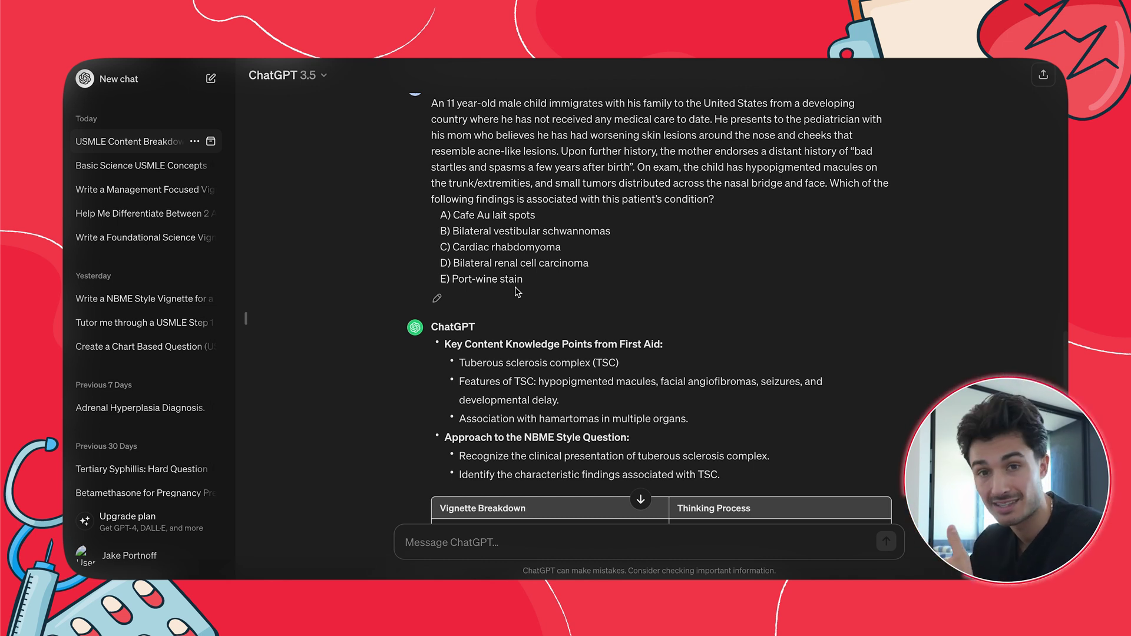
{"action": "scroll", "coordinate": [517, 292], "scroll_direction": "down", "scroll_amount": 10}
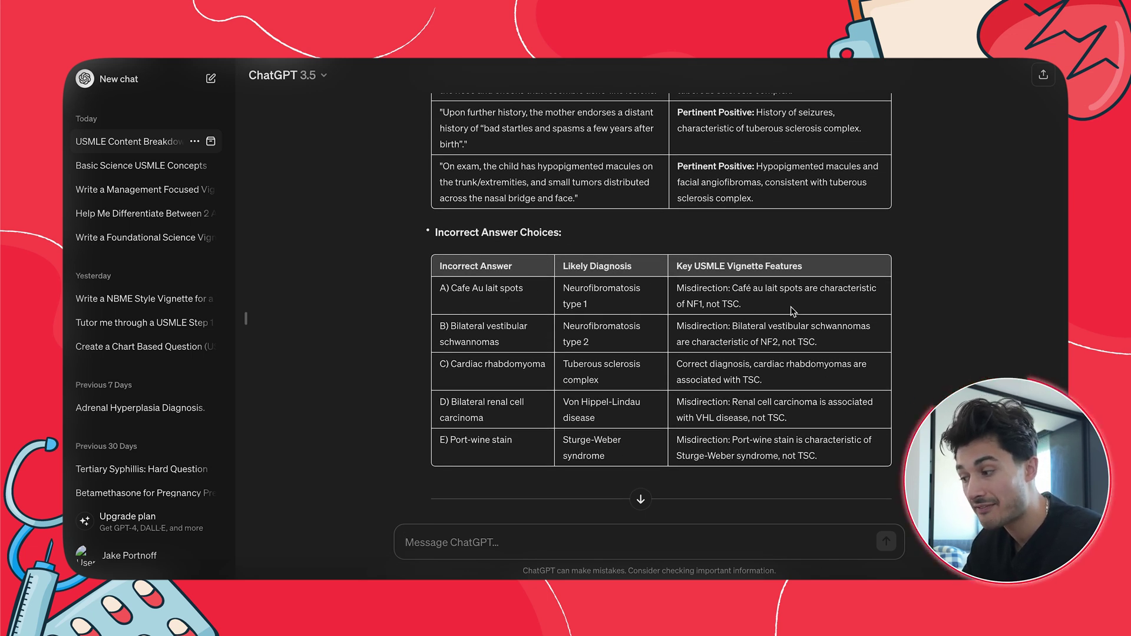
{"action": "scroll", "coordinate": [783, 321], "scroll_direction": "up", "scroll_amount": 15}
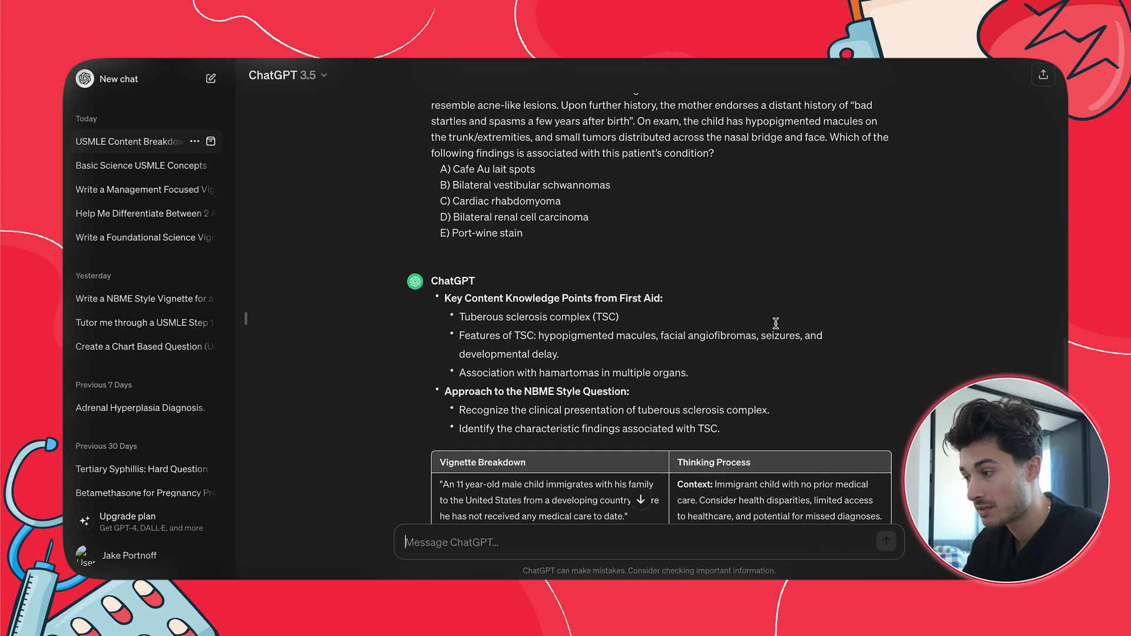
{"action": "scroll", "coordinate": [775, 322], "scroll_direction": "down", "scroll_amount": 15}
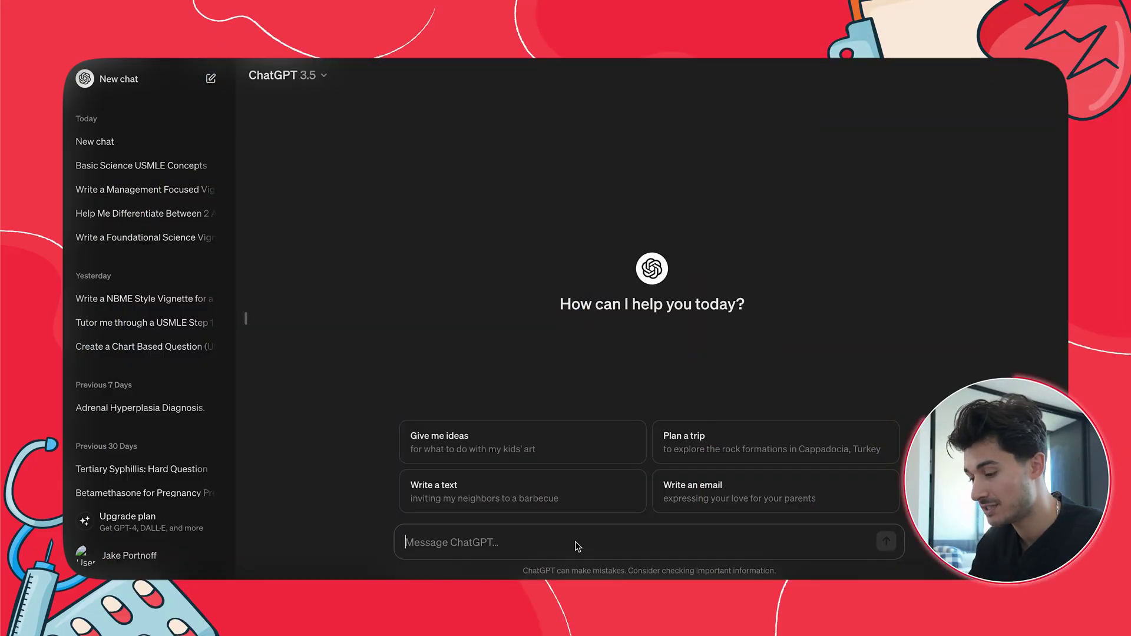
Send the vignette-writing prompt, then request a 'preterm labor' question.
{"action": "key", "text": "ctrl+v"}
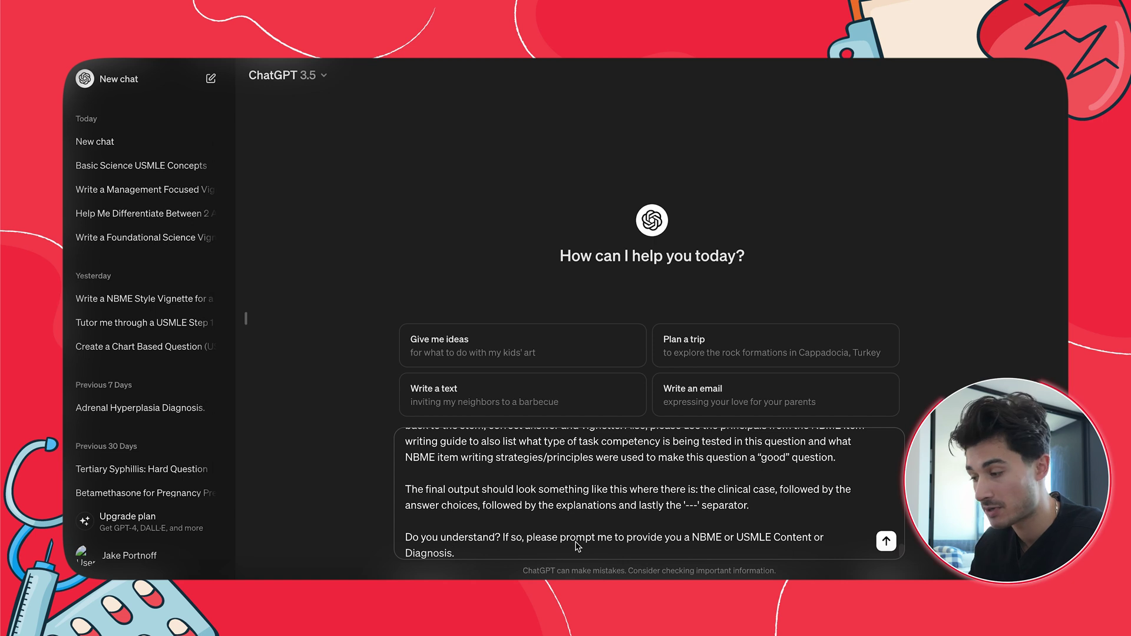
{"action": "key", "text": "Return"}
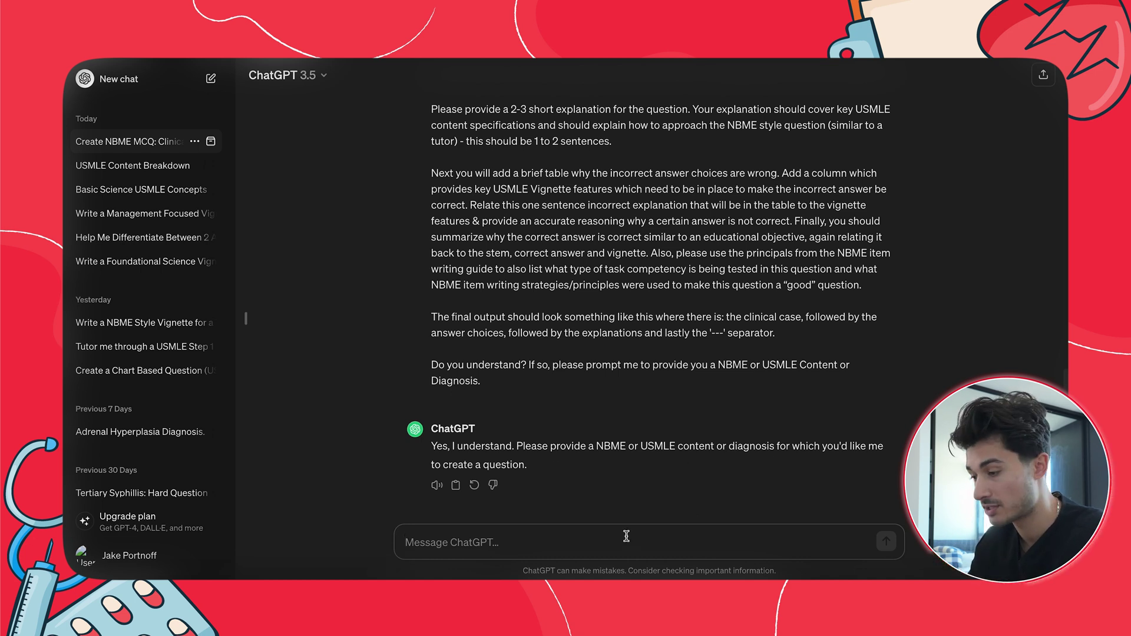
{"action": "type", "text": "preterm labor"}
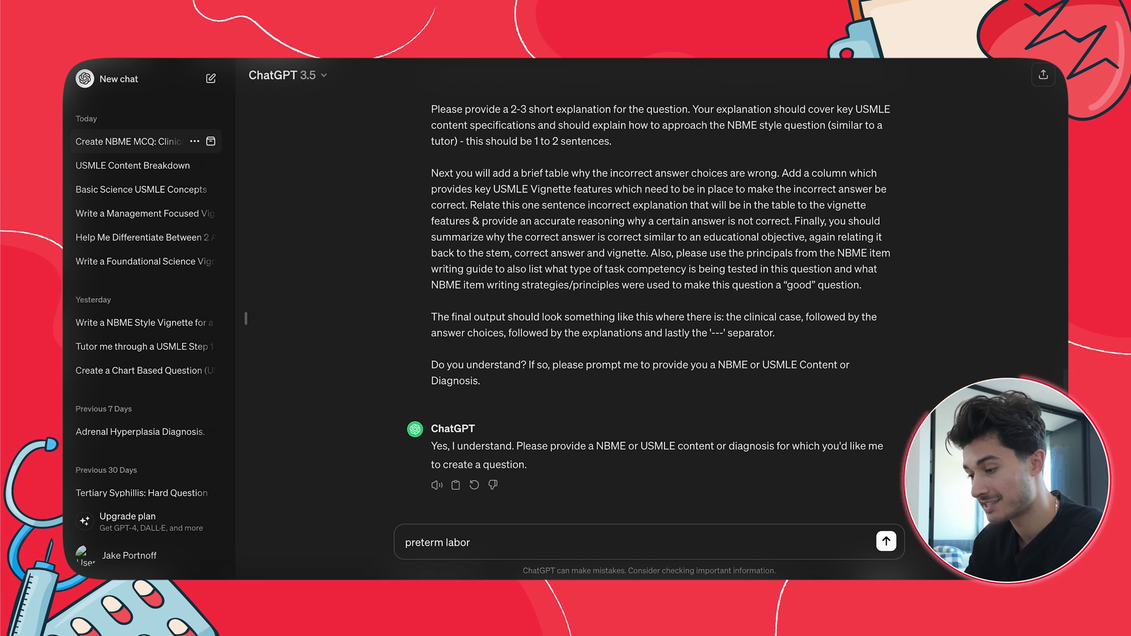
{"action": "key", "text": "Return"}
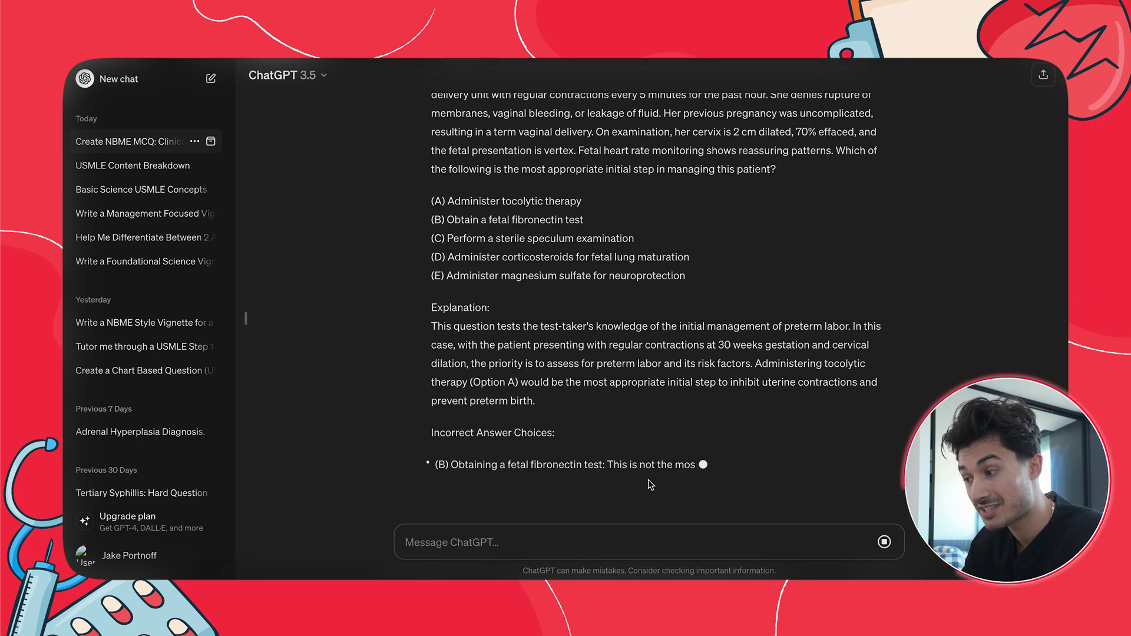
Review the 30-week preterm labor vignette, its five answer explanations, correct answer and competency tested.
{"action": "scroll", "coordinate": [648, 480], "scroll_direction": "up", "scroll_amount": 3}
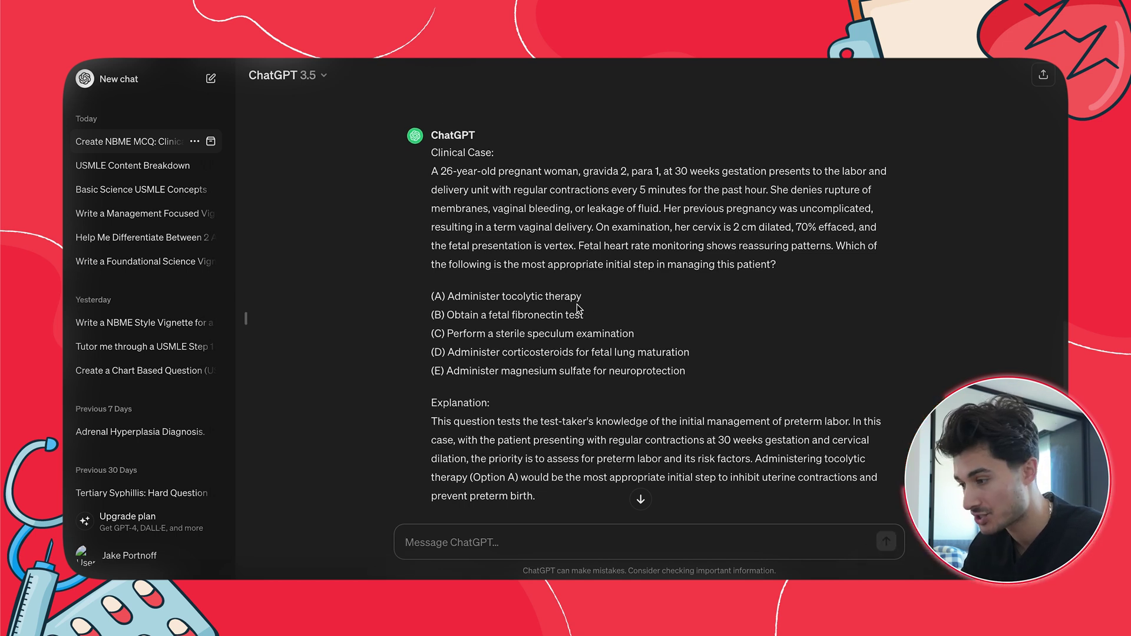
{"action": "scroll", "coordinate": [562, 330], "scroll_direction": "down", "scroll_amount": 3}
{"action": "scroll", "coordinate": [559, 298], "scroll_direction": "down", "scroll_amount": 2}
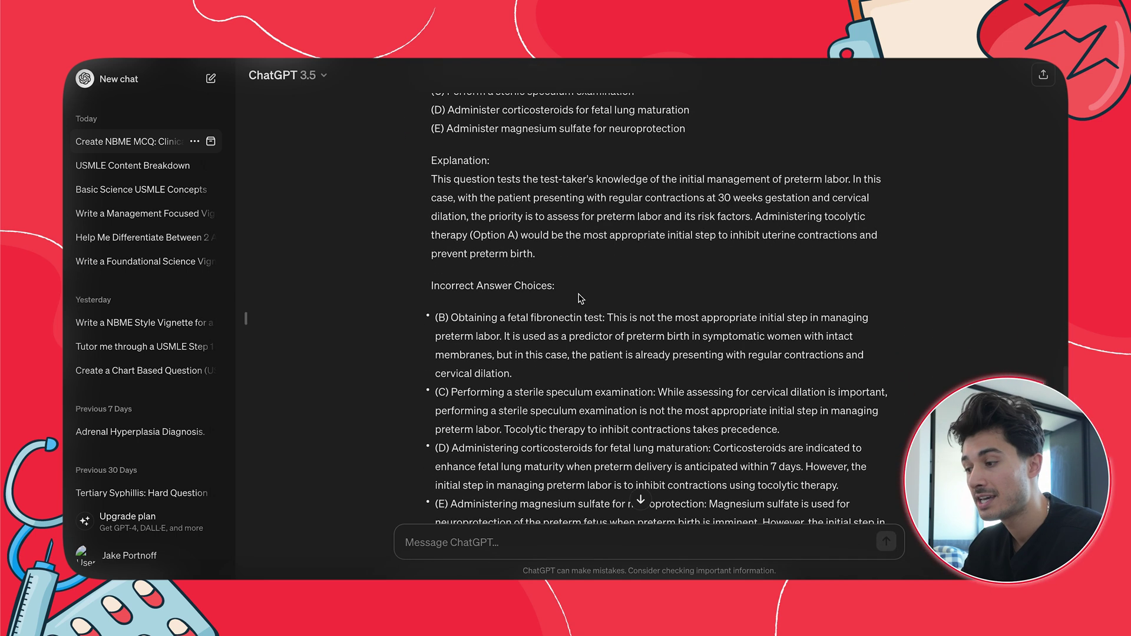
{"action": "scroll", "coordinate": [501, 354], "scroll_direction": "down", "scroll_amount": 3}
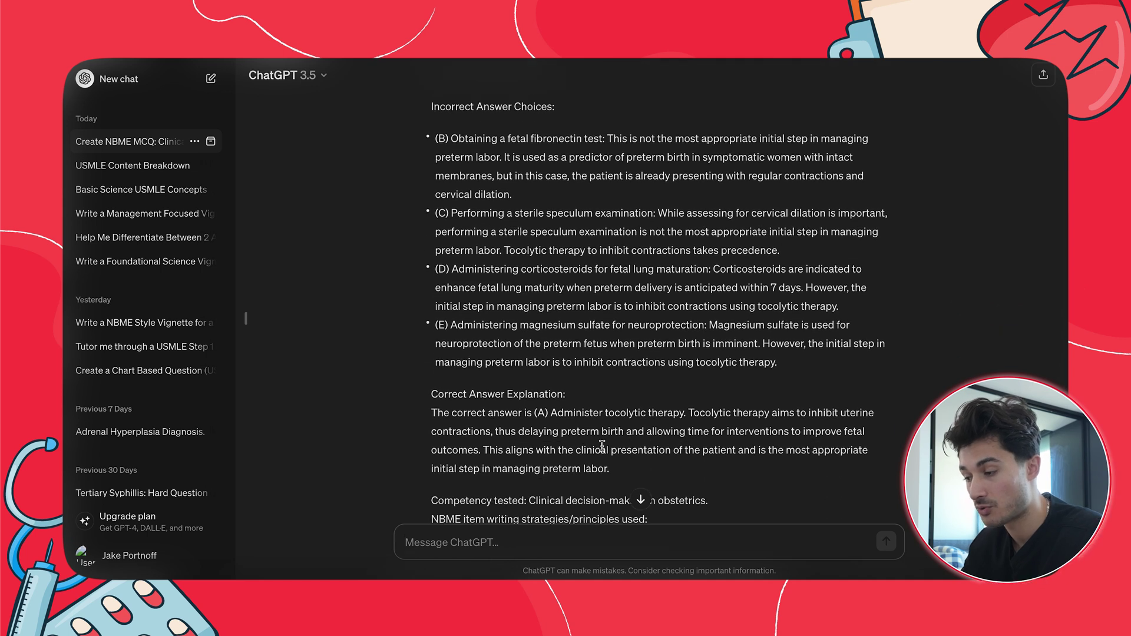
{"action": "scroll", "coordinate": [602, 444], "scroll_direction": "down", "scroll_amount": 2}
{"action": "scroll", "coordinate": [602, 447], "scroll_direction": "up", "scroll_amount": 4}
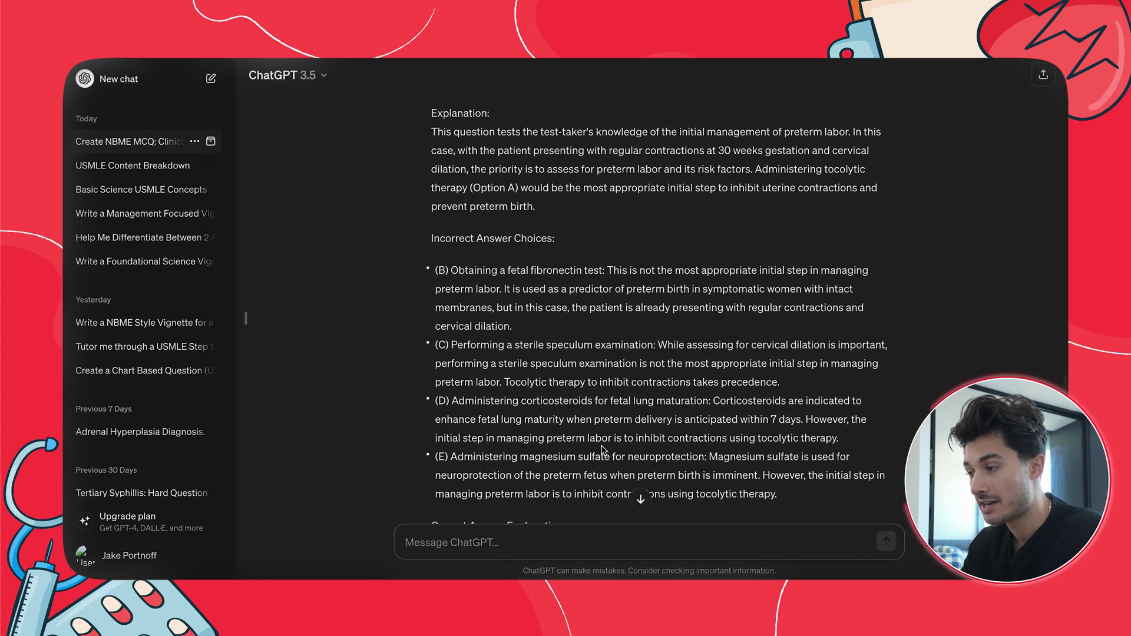
{"action": "scroll", "coordinate": [589, 436], "scroll_direction": "up", "scroll_amount": 4}
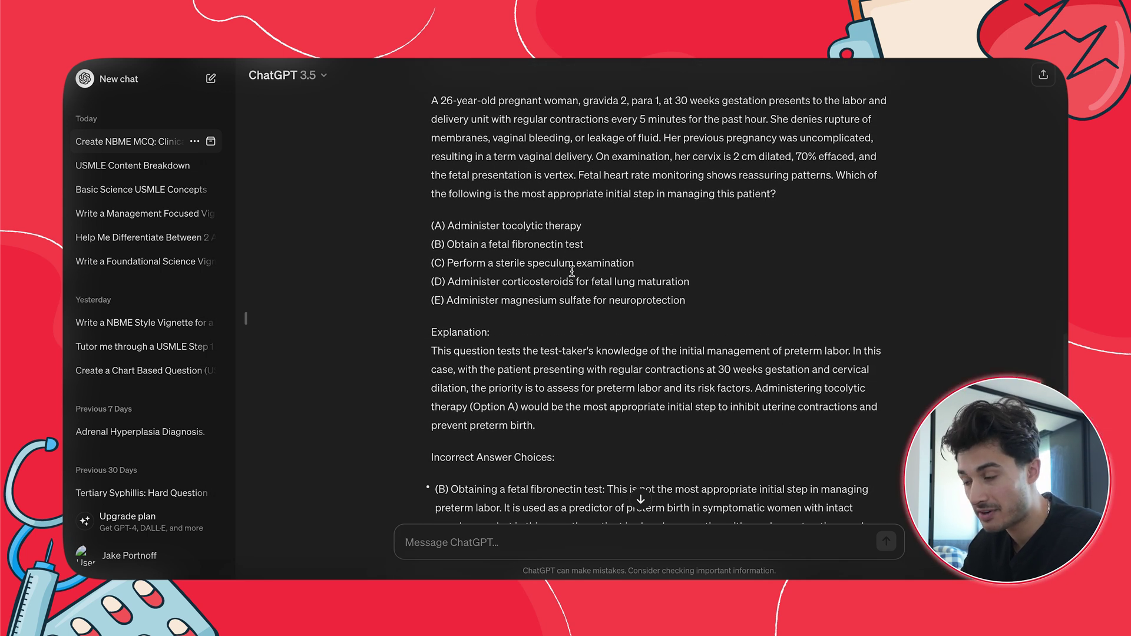
{"action": "scroll", "coordinate": [562, 258], "scroll_direction": "up", "scroll_amount": 1}
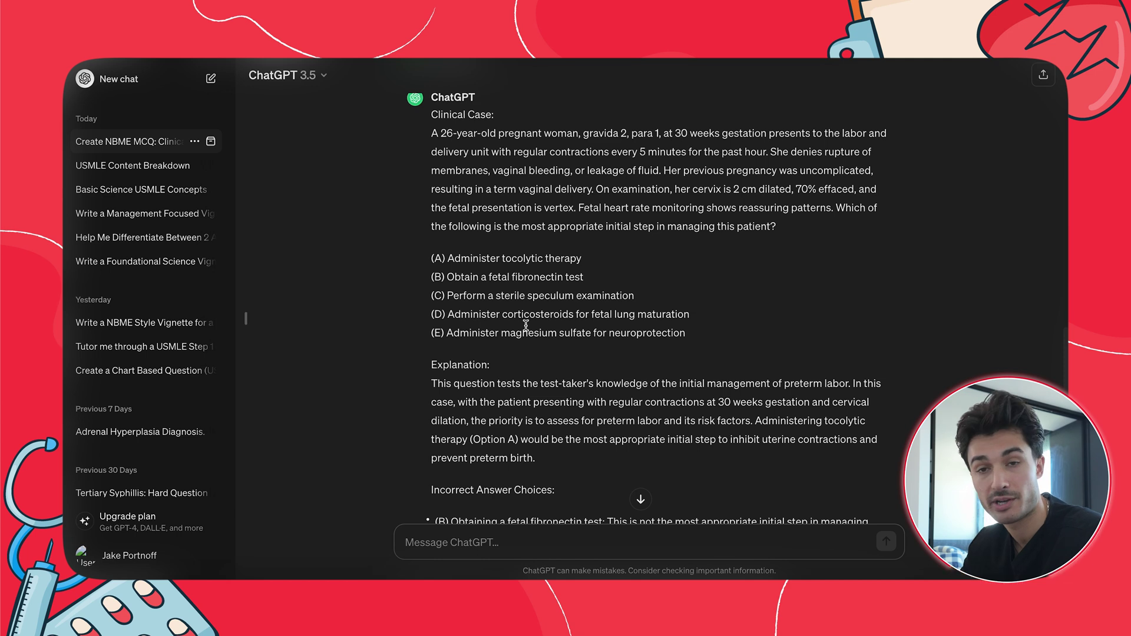
{"action": "scroll", "coordinate": [544, 333], "scroll_direction": "down", "scroll_amount": 4}
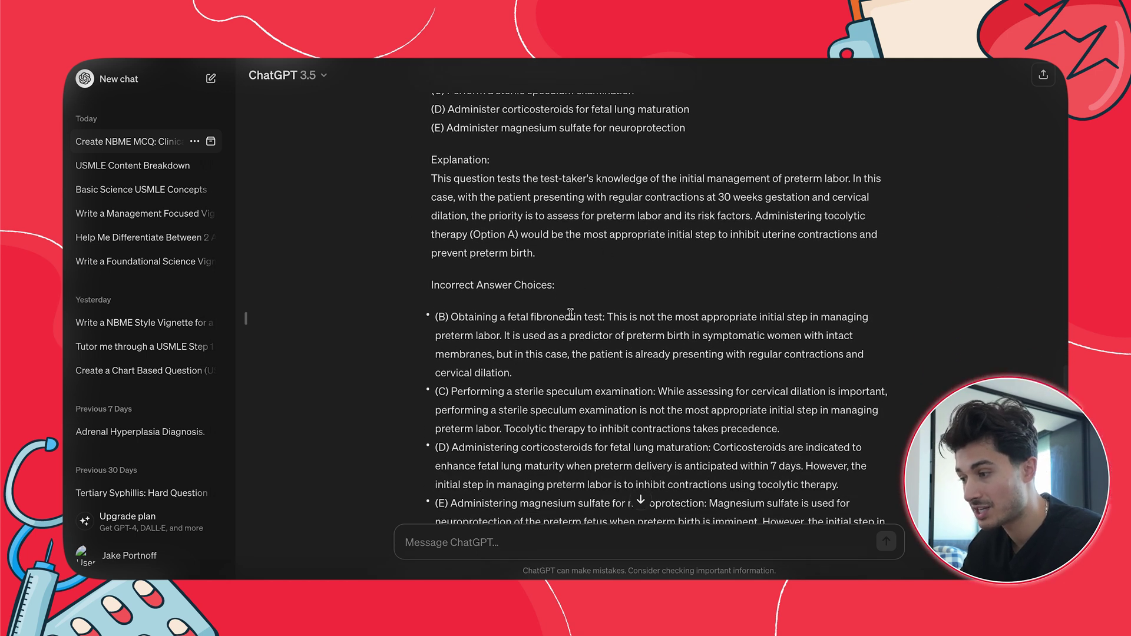
{"action": "scroll", "coordinate": [458, 327], "scroll_direction": "down", "scroll_amount": 1}
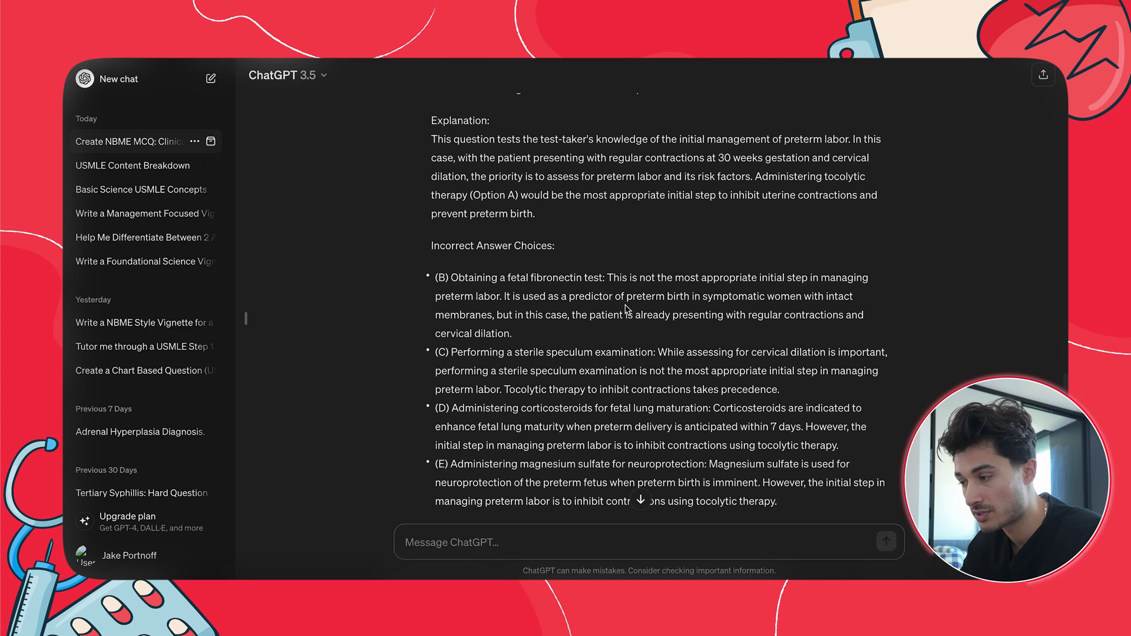
{"action": "scroll", "coordinate": [626, 309], "scroll_direction": "down", "scroll_amount": 6}
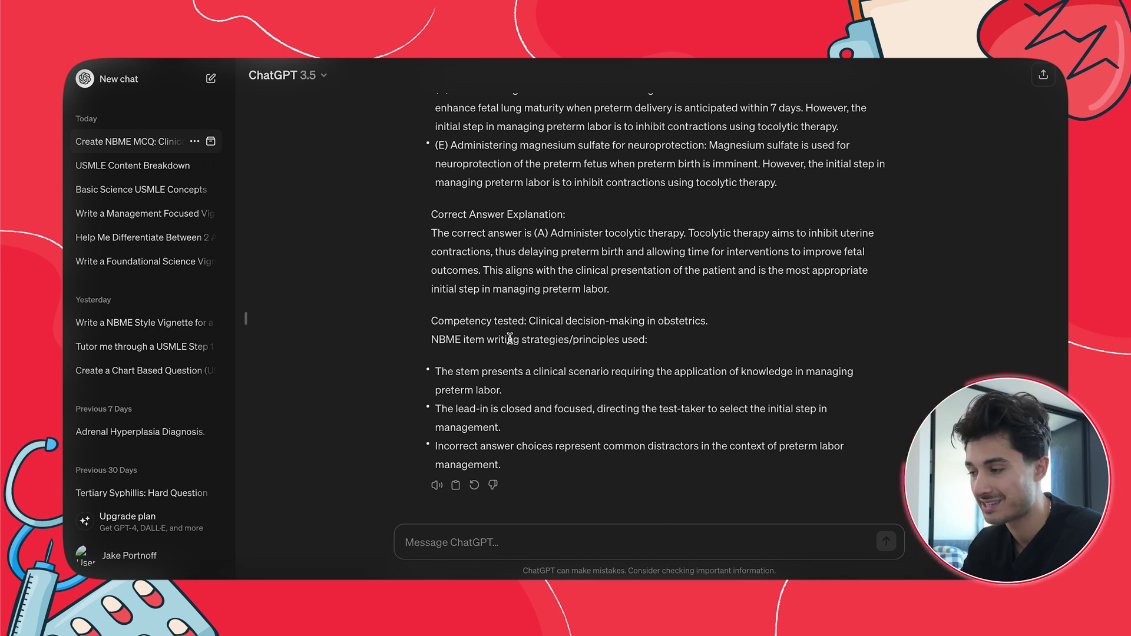
{"action": "scroll", "coordinate": [510, 338], "scroll_direction": "up", "scroll_amount": 15}
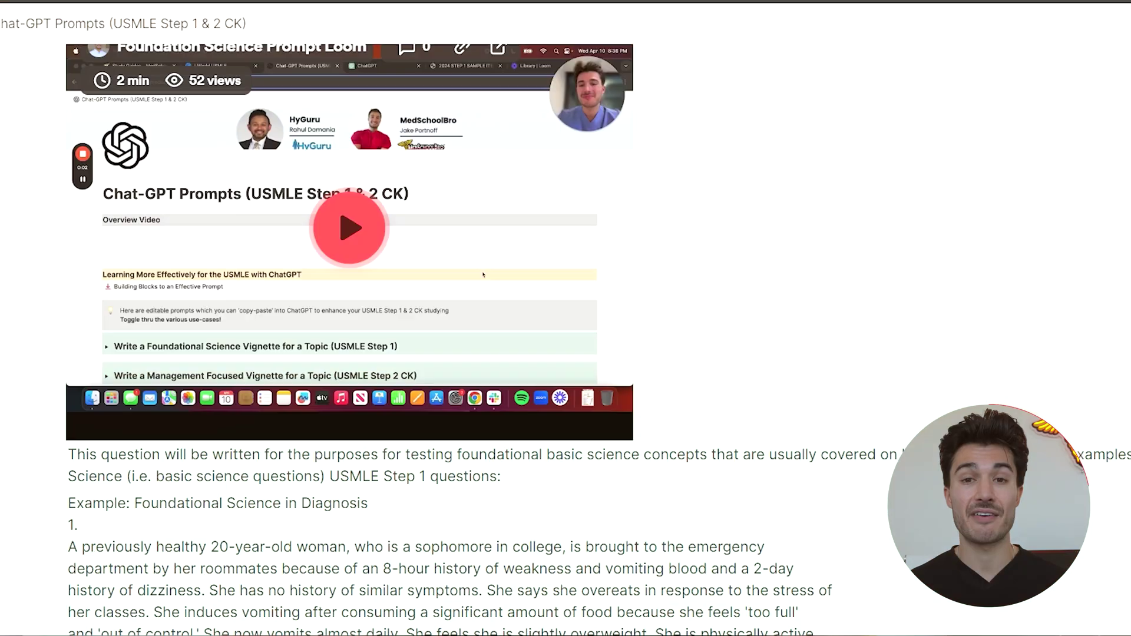
Highlight the Notion prompt text that includes the example foundational science vignettes.
{"action": "scroll", "coordinate": [412, 354], "scroll_direction": "down", "scroll_amount": 5}
{"action": "left_click_drag", "start_coordinate": [69, 172], "coordinate": [467, 631]}
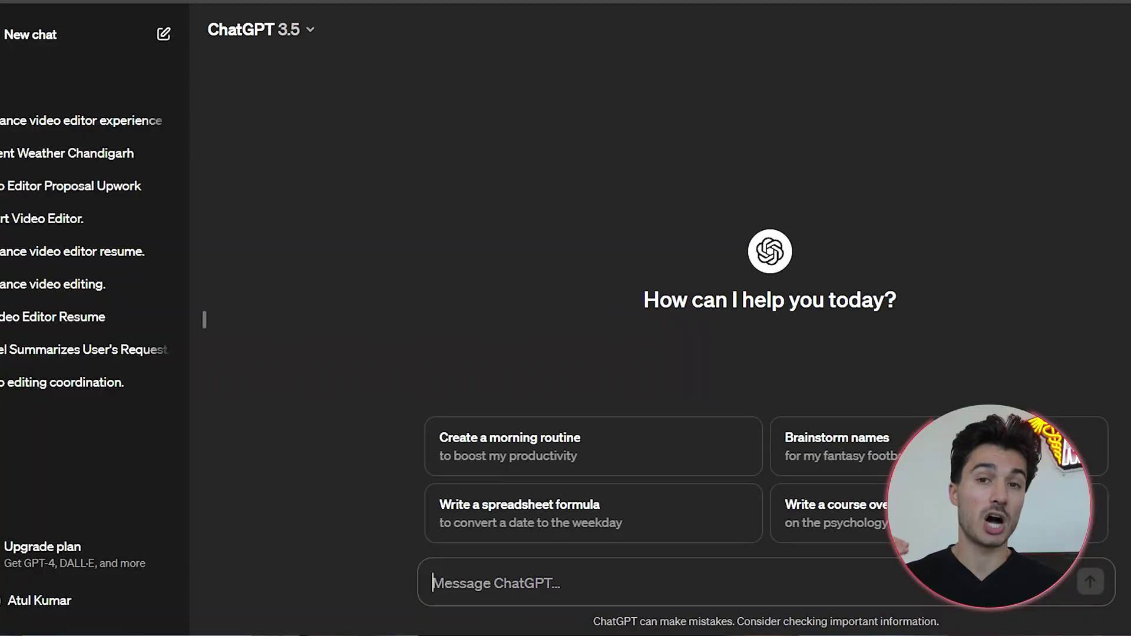
Paste the copied vignette-writing prompt into the new chat and send it.
{"action": "key", "text": "ctrl+v"}
{"action": "key", "text": "Return"}
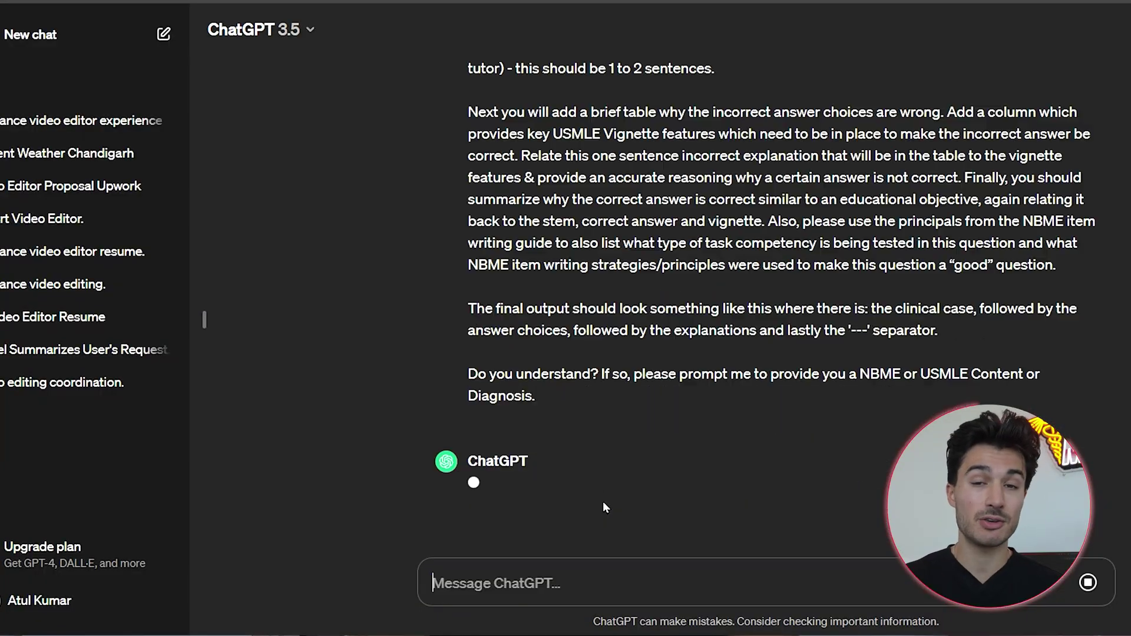